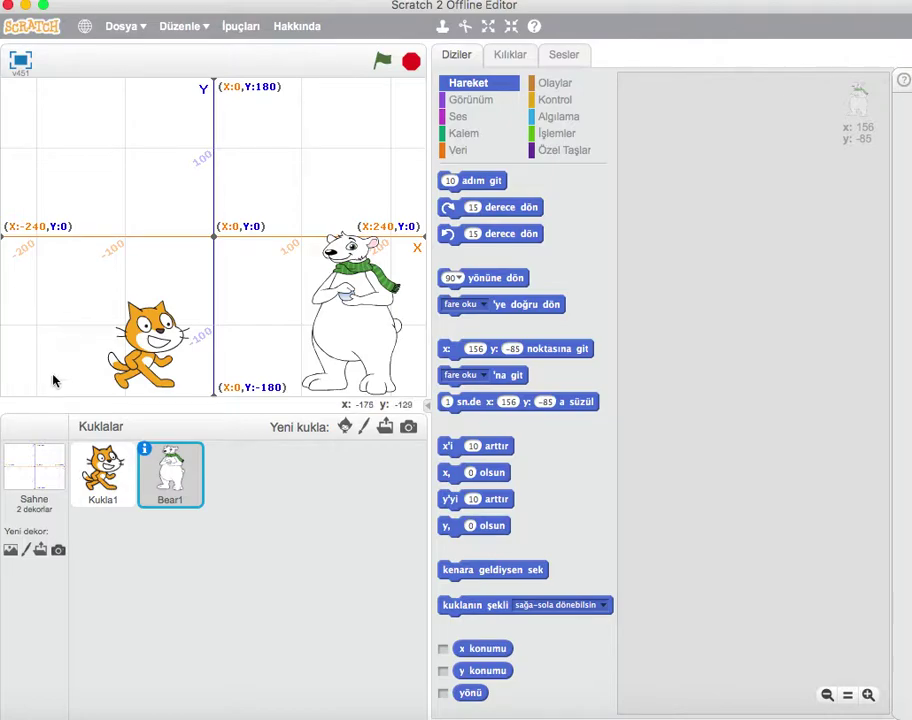
Add the gingerbread backdrop from the backdrop library to the stage
click(36, 469)
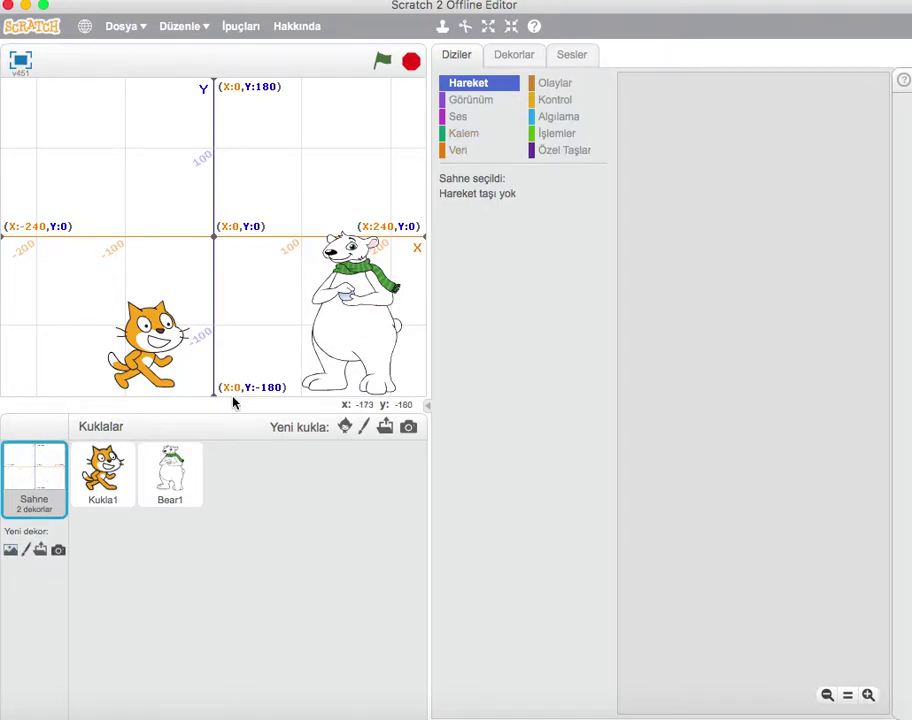
click(519, 56)
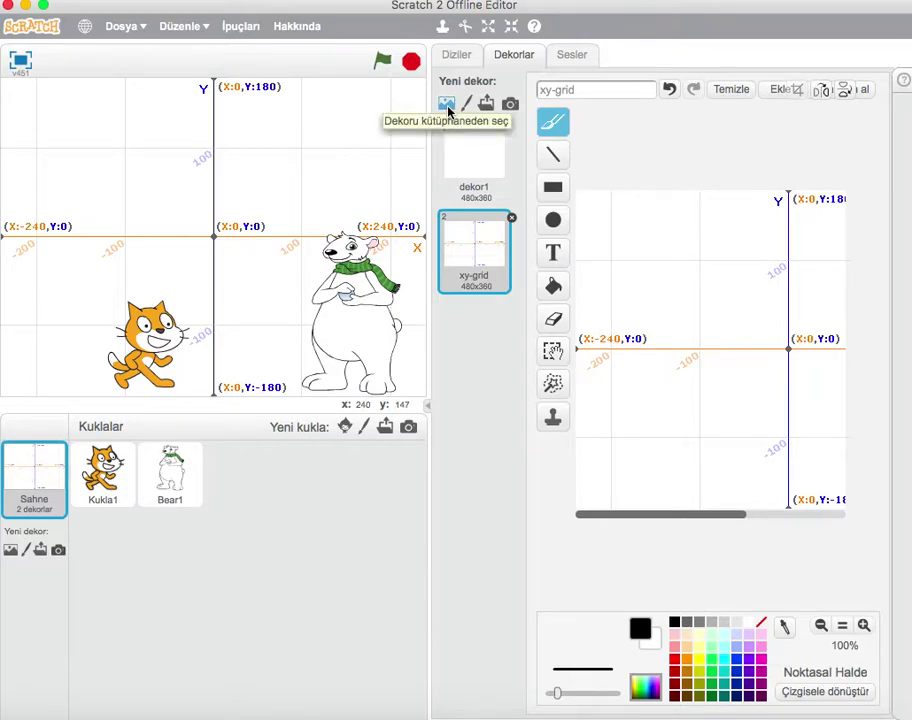
click(447, 105)
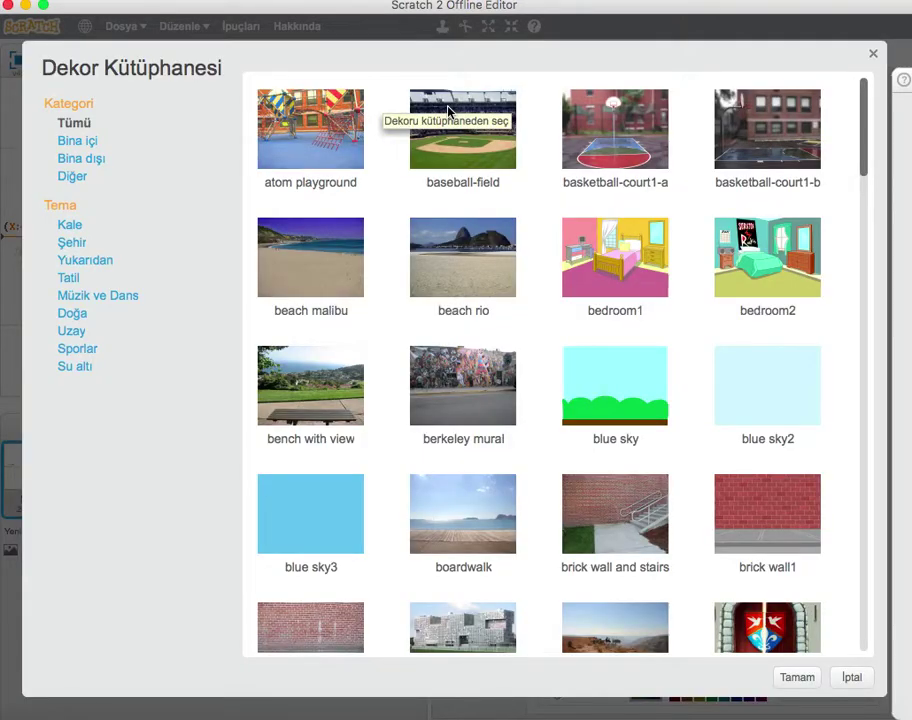
scroll(533, 294, down, 3)
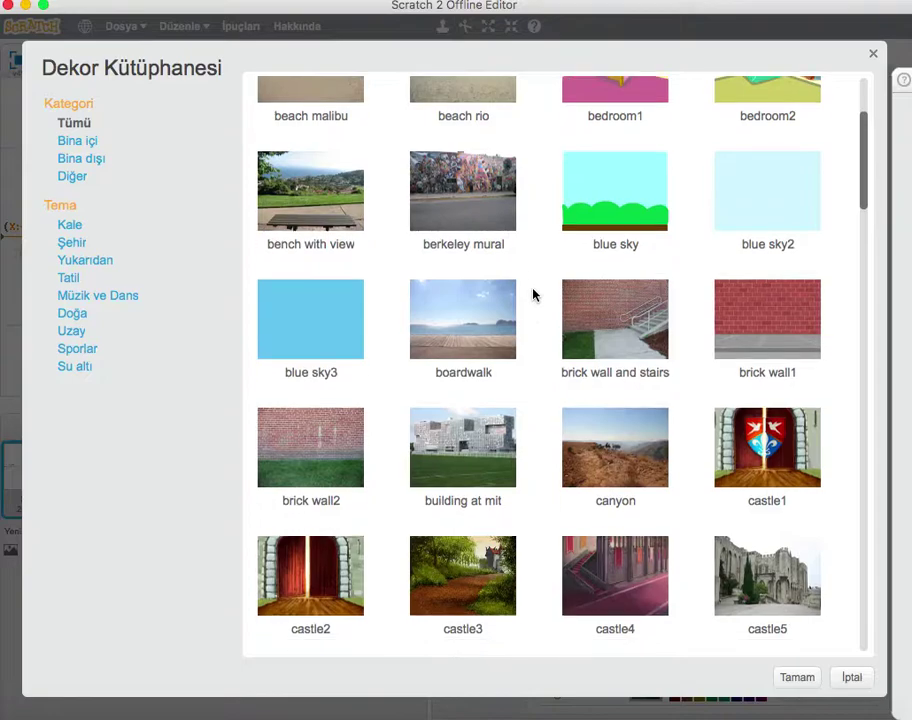
scroll(533, 294, down, 6)
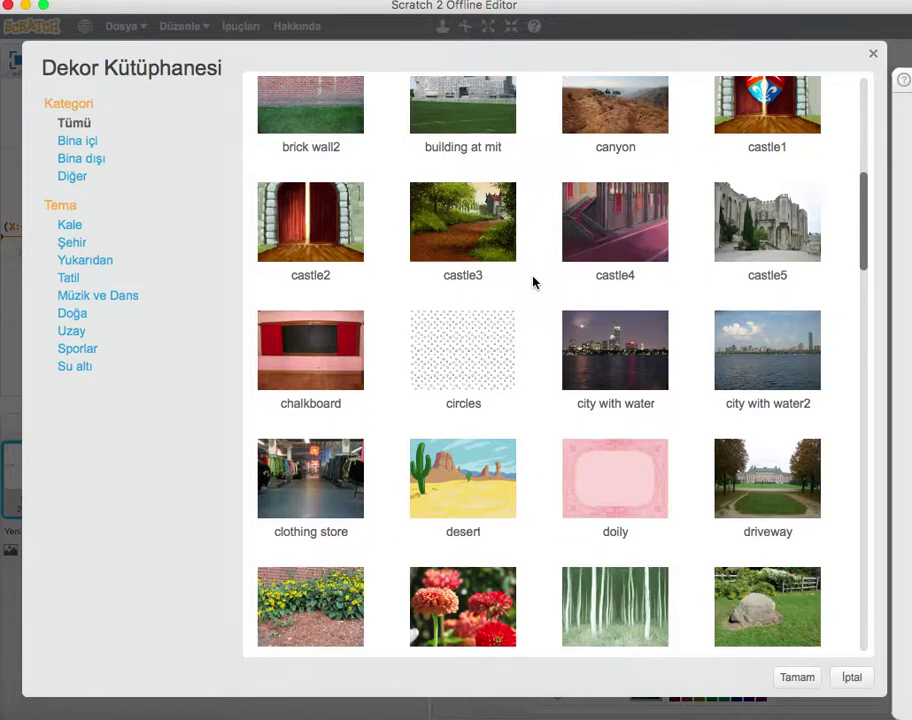
scroll(533, 283, down, 2)
scroll(533, 283, down, 1)
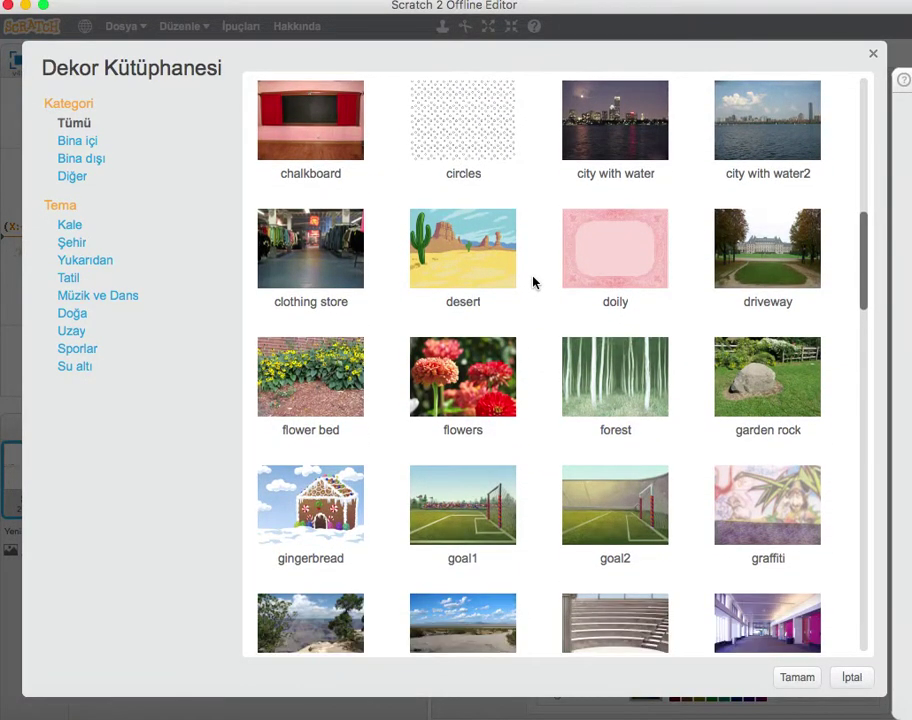
scroll(533, 283, down, 2)
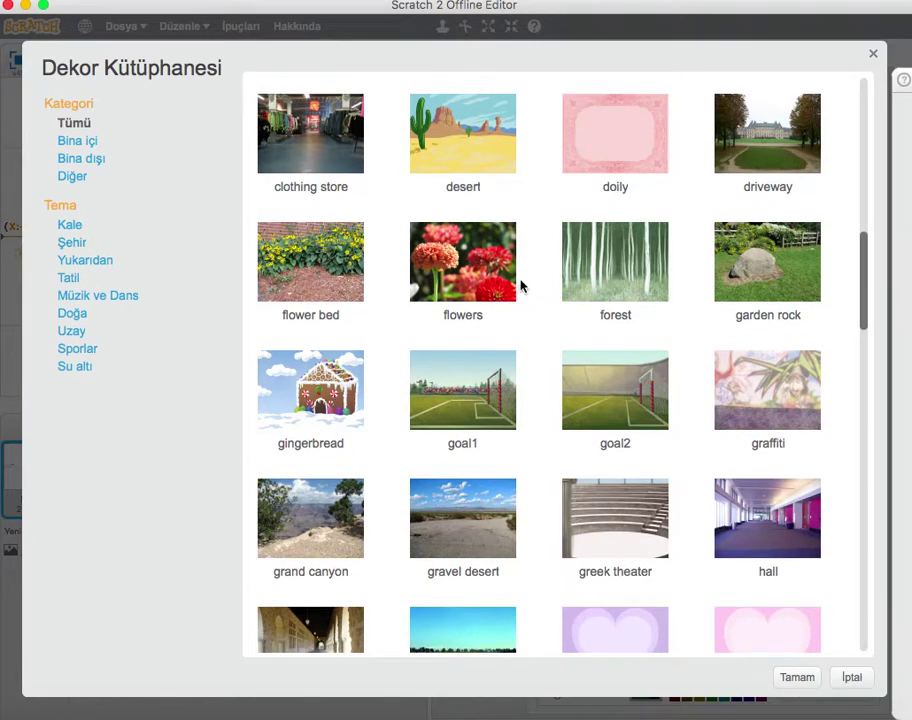
click(322, 402)
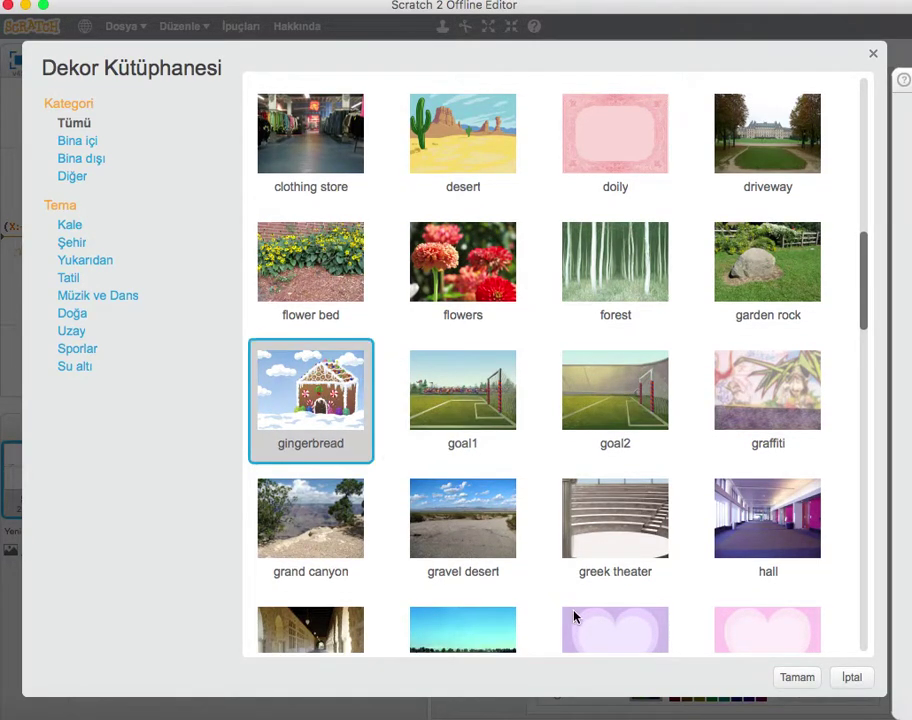
click(791, 679)
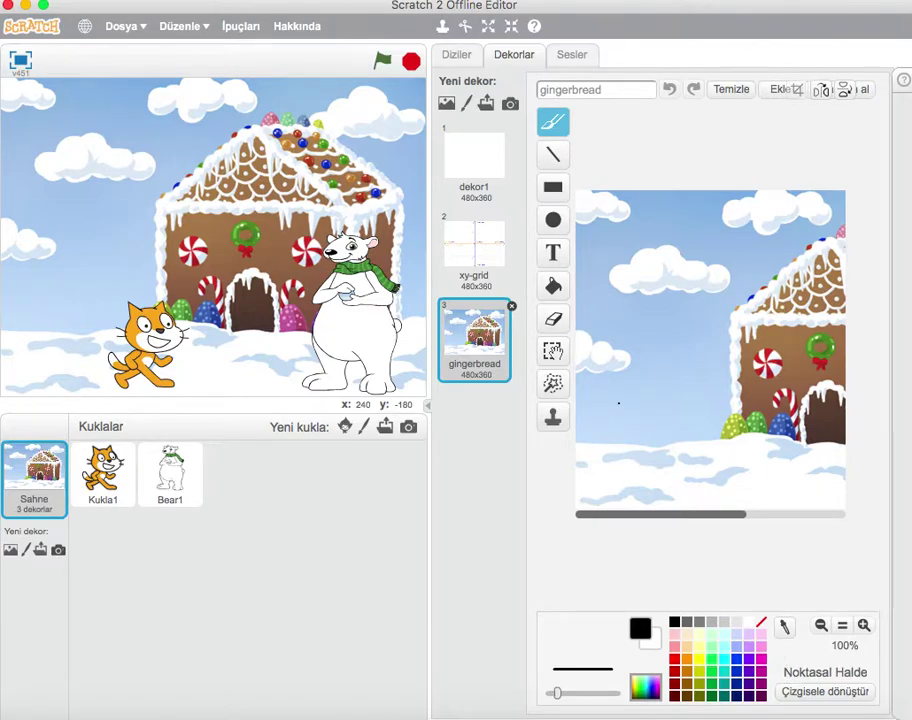
Draw a freehand S as a test stroke on the dekor1 backdrop, and clear the whole drawing
click(490, 167)
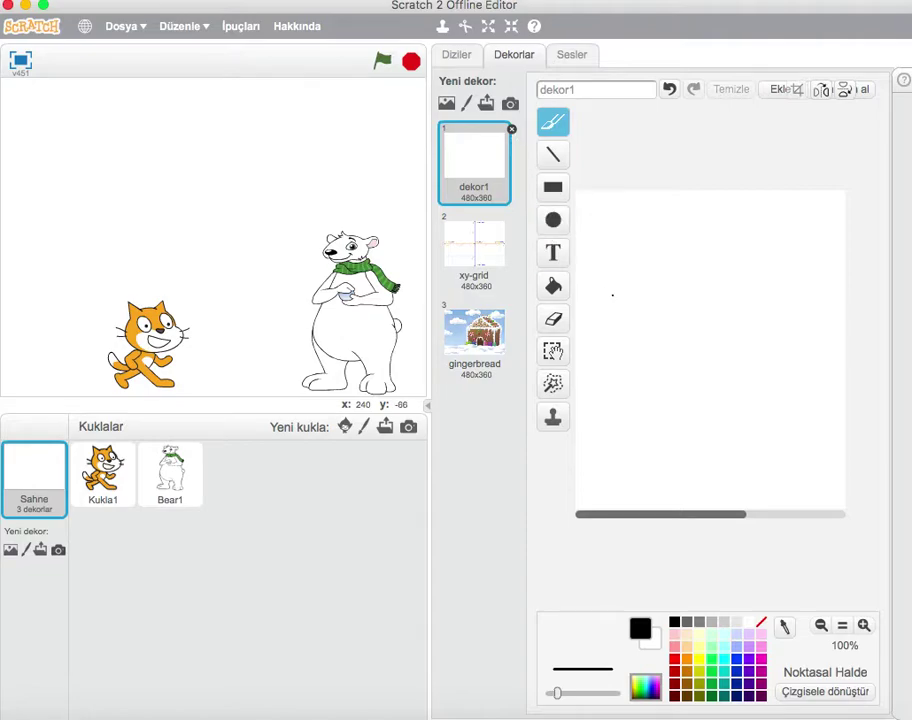
mouse_move(723, 271)
mouse_down()
mouse_move(648, 294)
mouse_move(666, 381)
mouse_up()
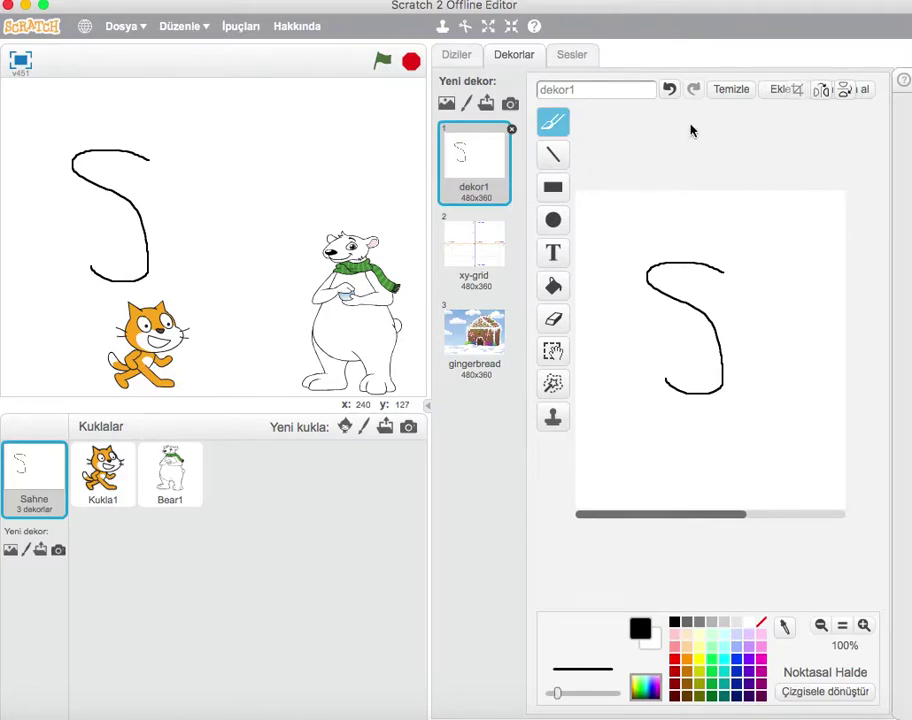
click(729, 92)
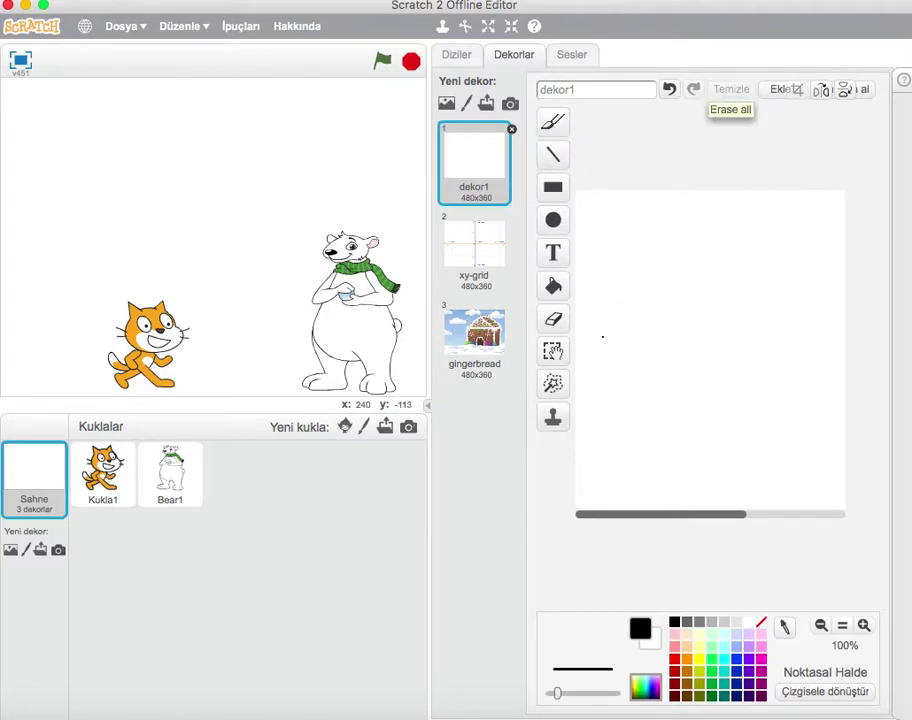
Draw a black freehand outline of three mountain peaks across the full width of the upper dekor1 backdrop
mouse_move(578, 348)
mouse_down()
mouse_move(611, 291)
mouse_move(656, 249)
mouse_move(696, 311)
mouse_move(791, 197)
mouse_move(854, 269)
mouse_up()
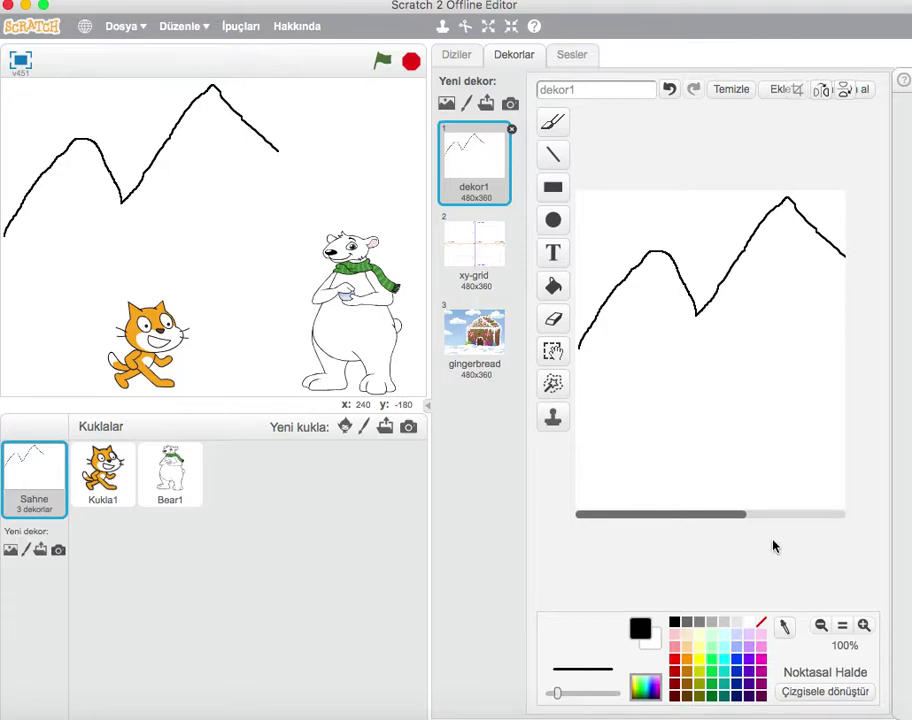
drag(706, 516, 794, 521)
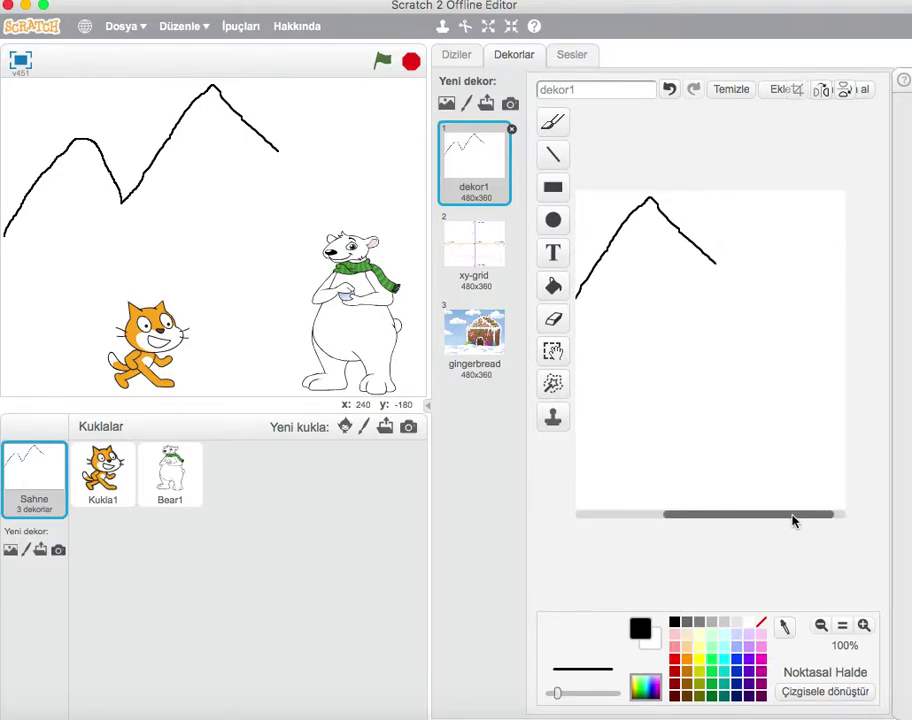
mouse_move(656, 311)
mouse_down()
mouse_move(719, 249)
mouse_move(788, 206)
mouse_move(820, 197)
mouse_move(858, 225)
mouse_up()
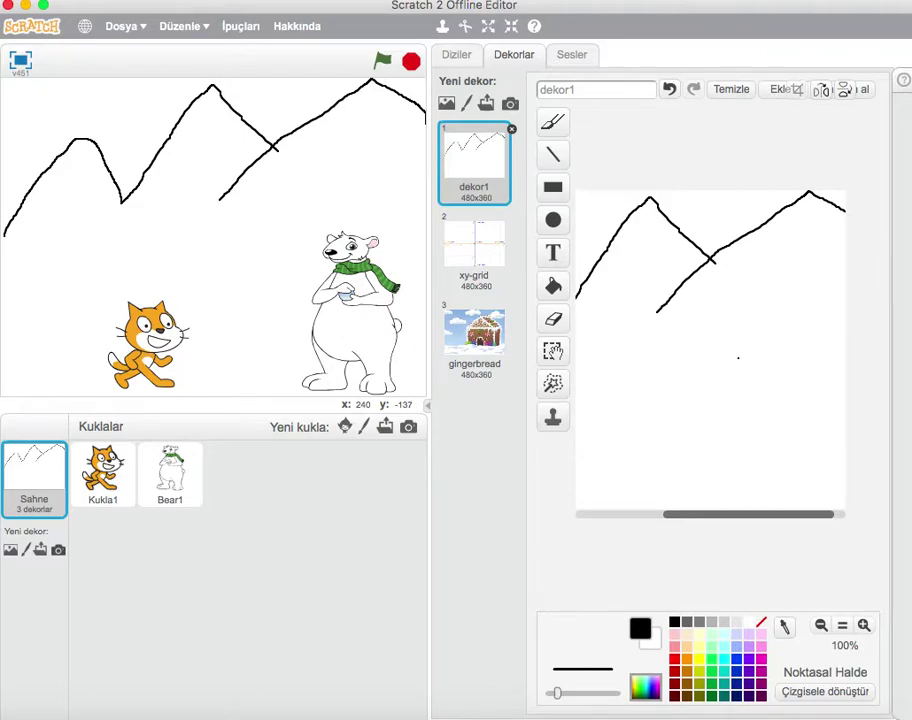
drag(708, 521, 763, 516)
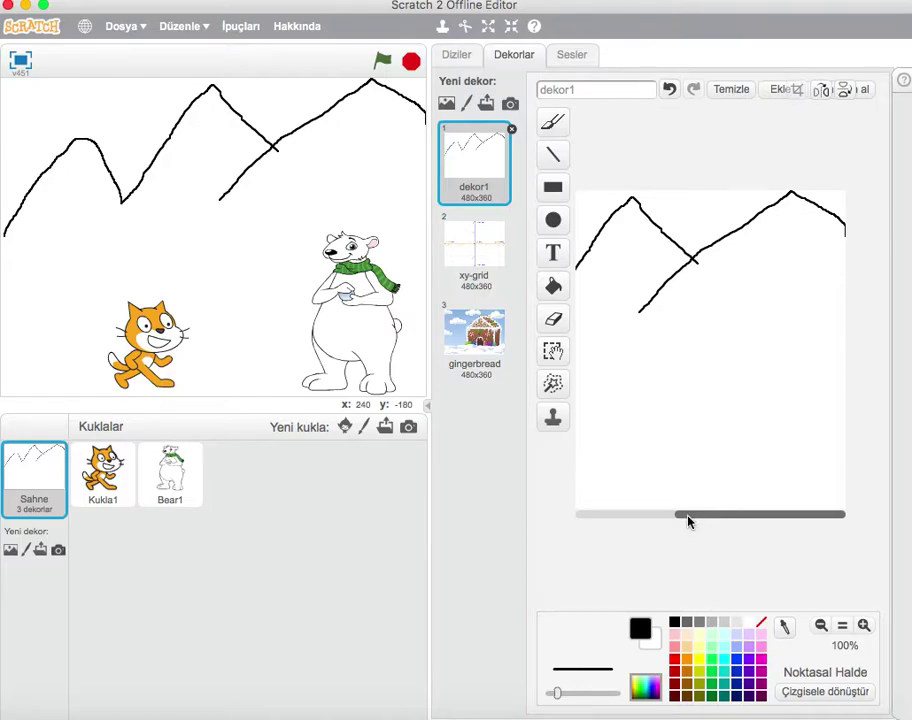
drag(688, 521, 583, 519)
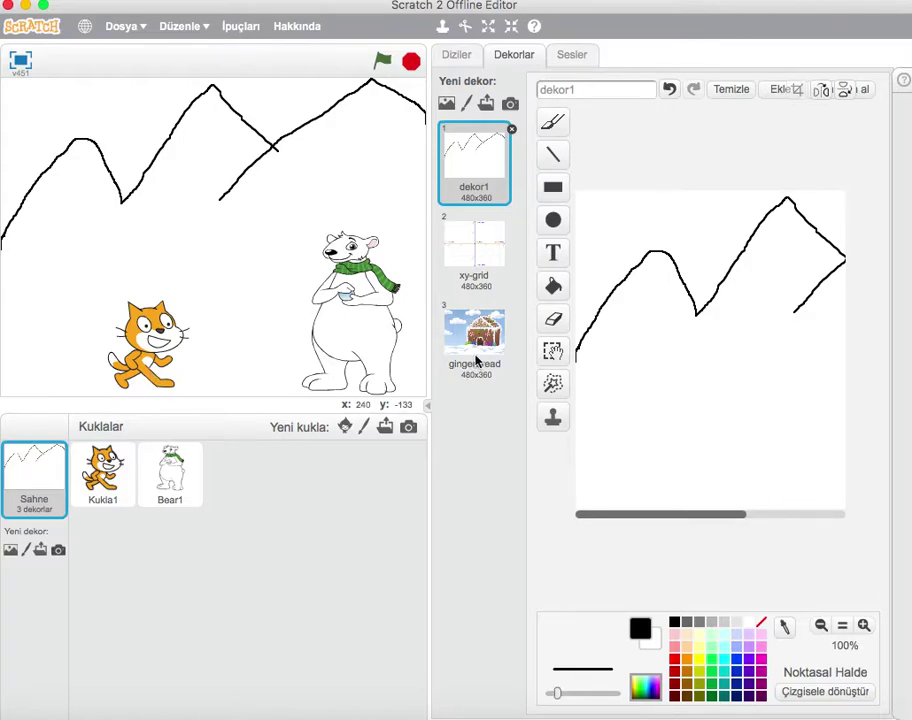
Switch the stage between the xy-grid and dekor1 backdrops, and finish with gingerbread as the active backdrop
click(480, 252)
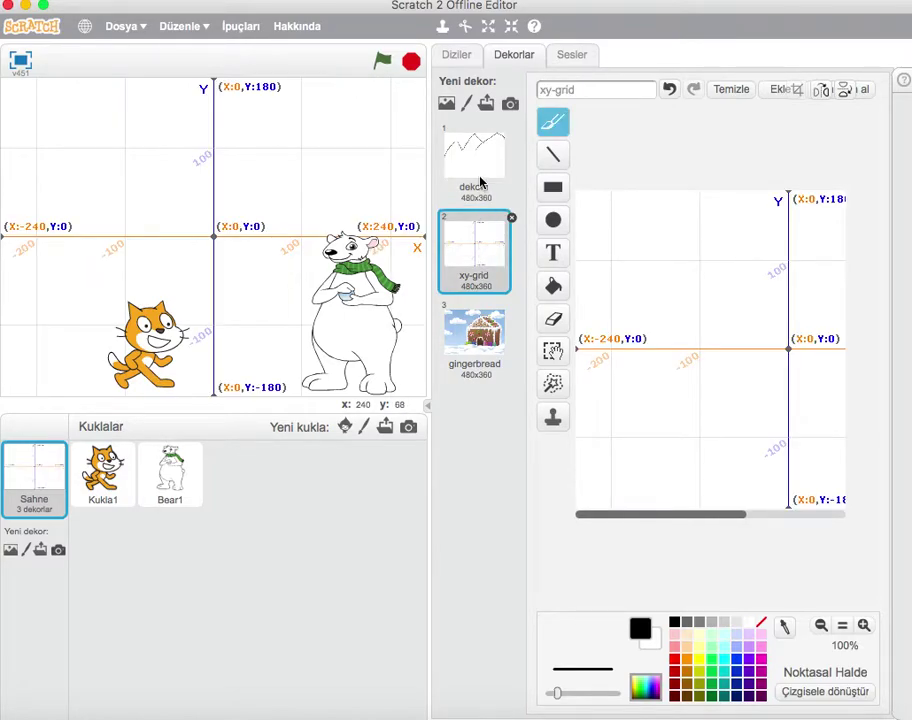
click(481, 183)
click(479, 250)
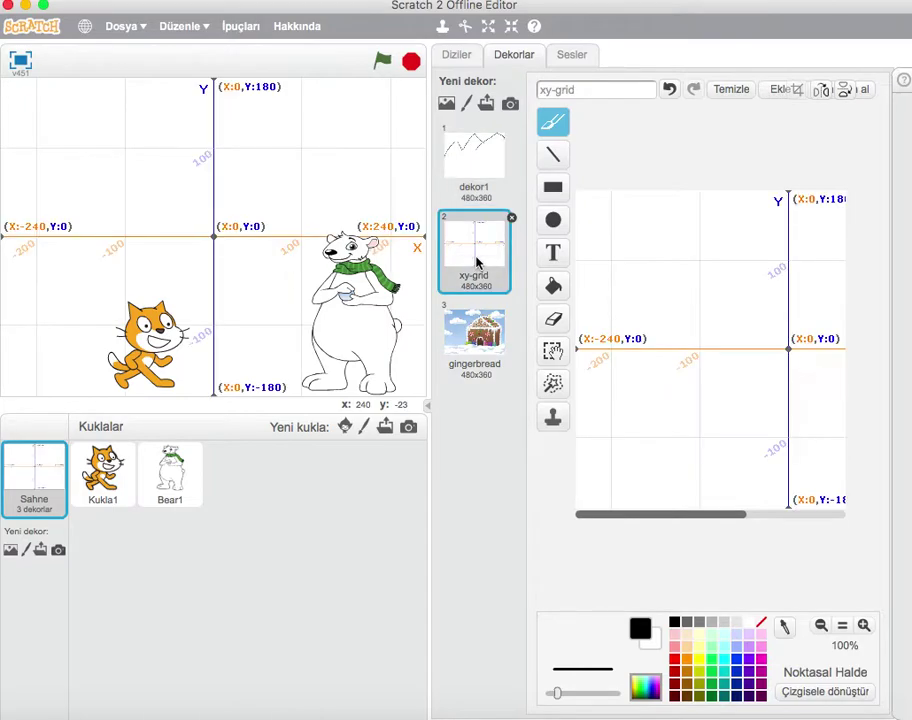
click(480, 336)
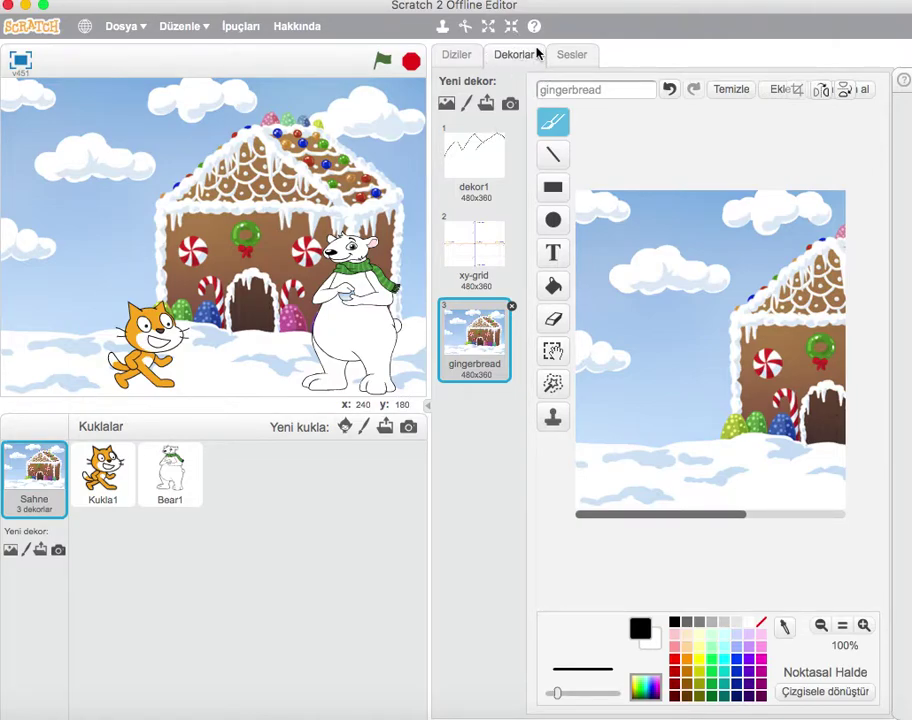
Paint a new sprite as a black freehand stick figure with a head, body, two legs and two arms
click(108, 475)
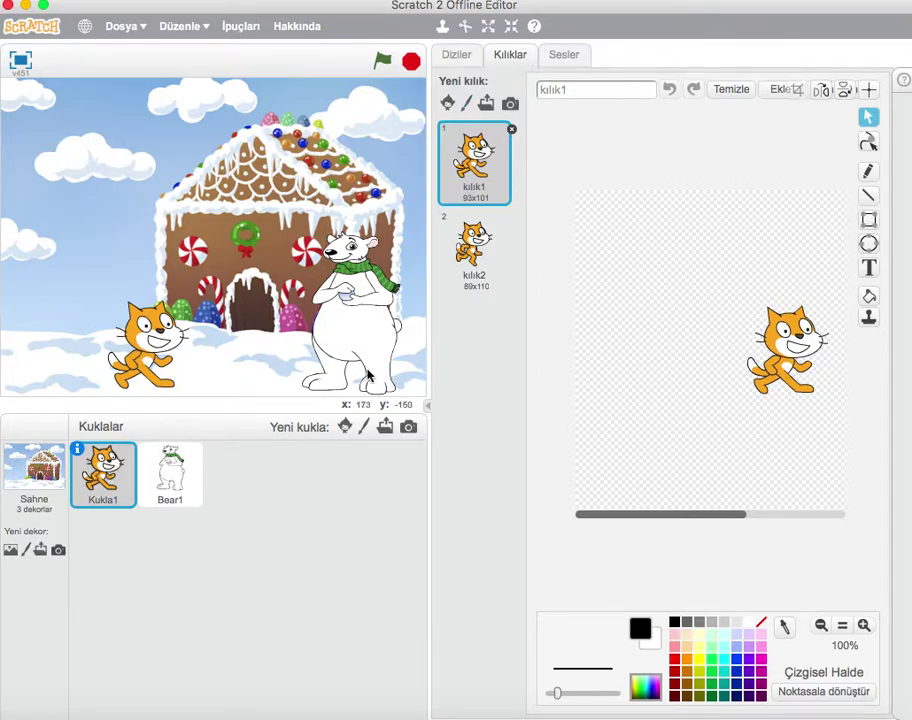
click(363, 428)
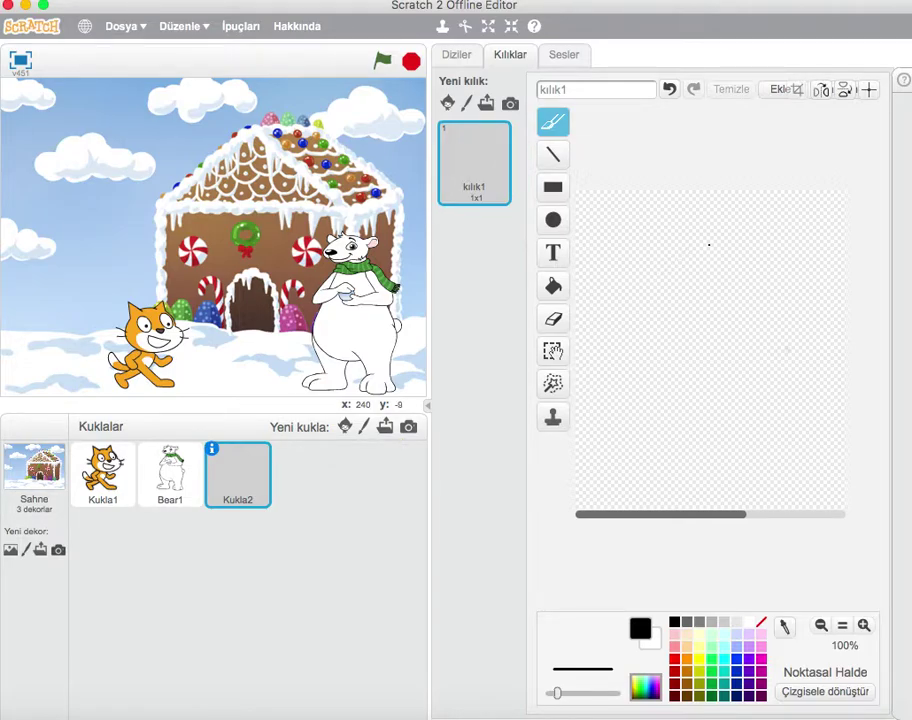
mouse_move(706, 234)
mouse_down()
mouse_move(678, 238)
mouse_move(674, 260)
mouse_move(698, 274)
mouse_move(740, 255)
mouse_move(710, 237)
mouse_up()
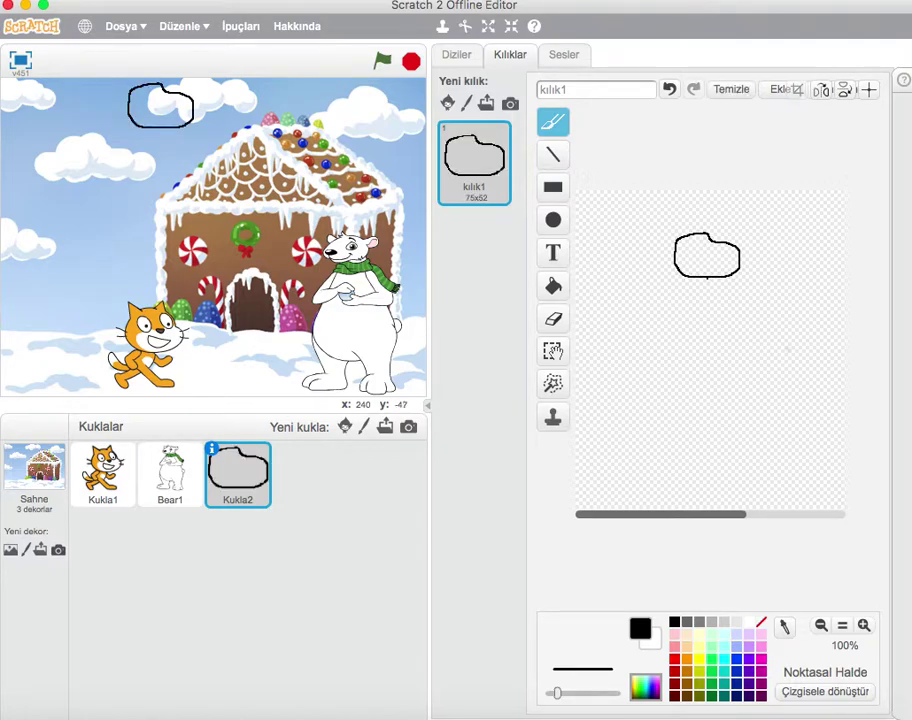
mouse_move(707, 288)
mouse_down()
mouse_move(703, 380)
mouse_move(669, 404)
mouse_move(744, 418)
mouse_up()
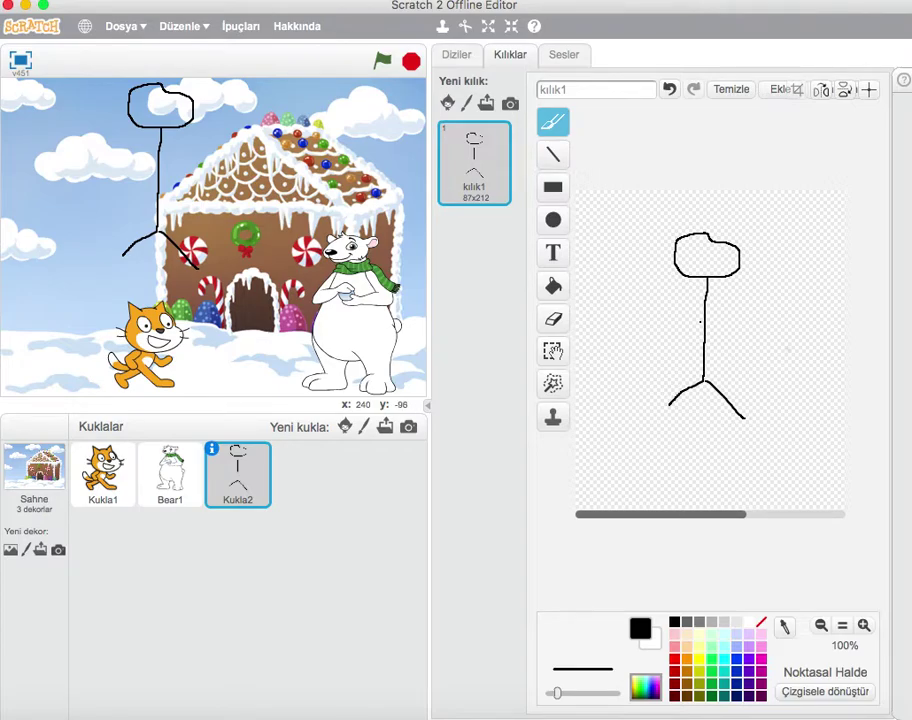
drag(699, 322, 659, 346)
drag(707, 323, 743, 350)
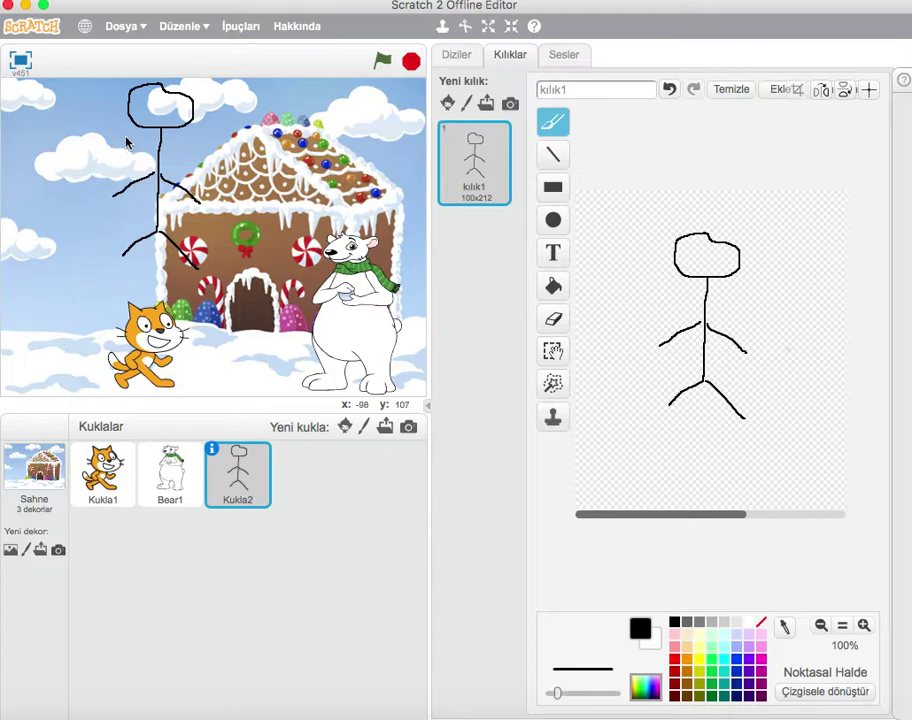
Move the stick figure to the stage's lower-left area beside the cat, and shrink both sprites slightly
drag(131, 118, 27, 242)
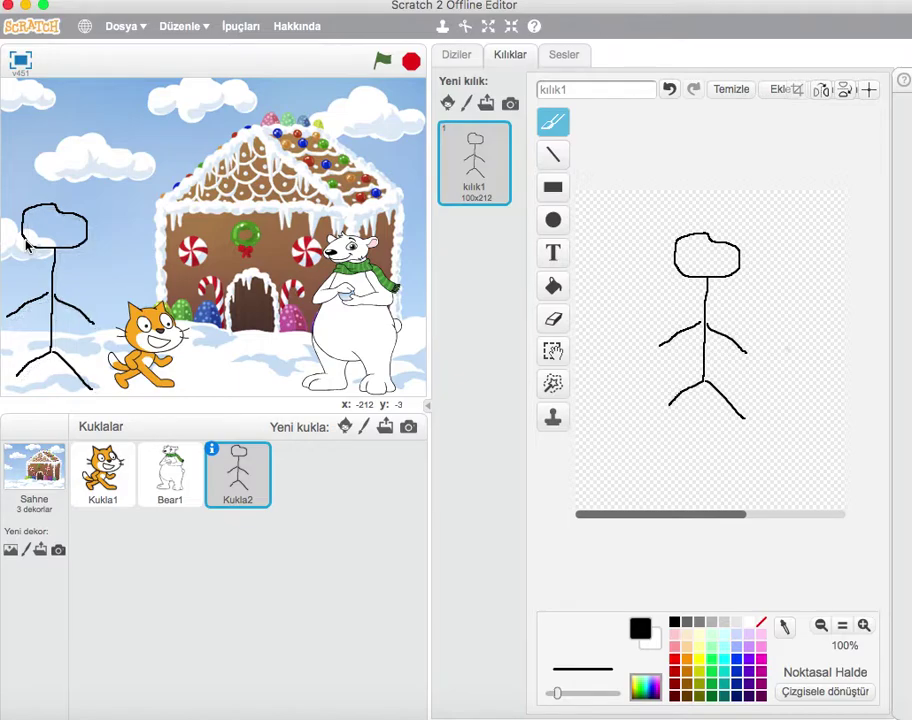
click(511, 28)
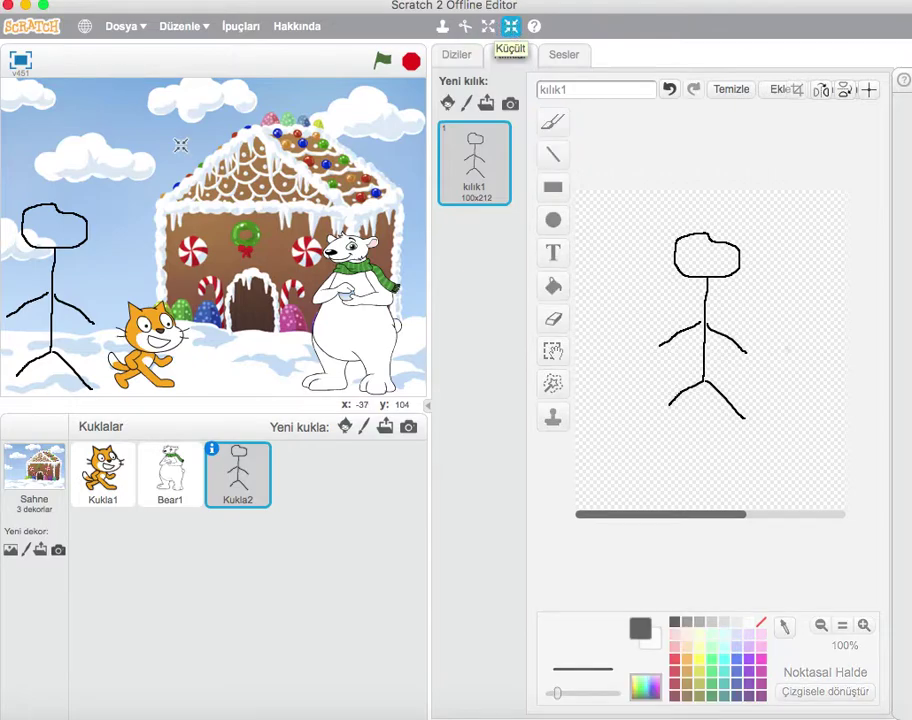
click(58, 246)
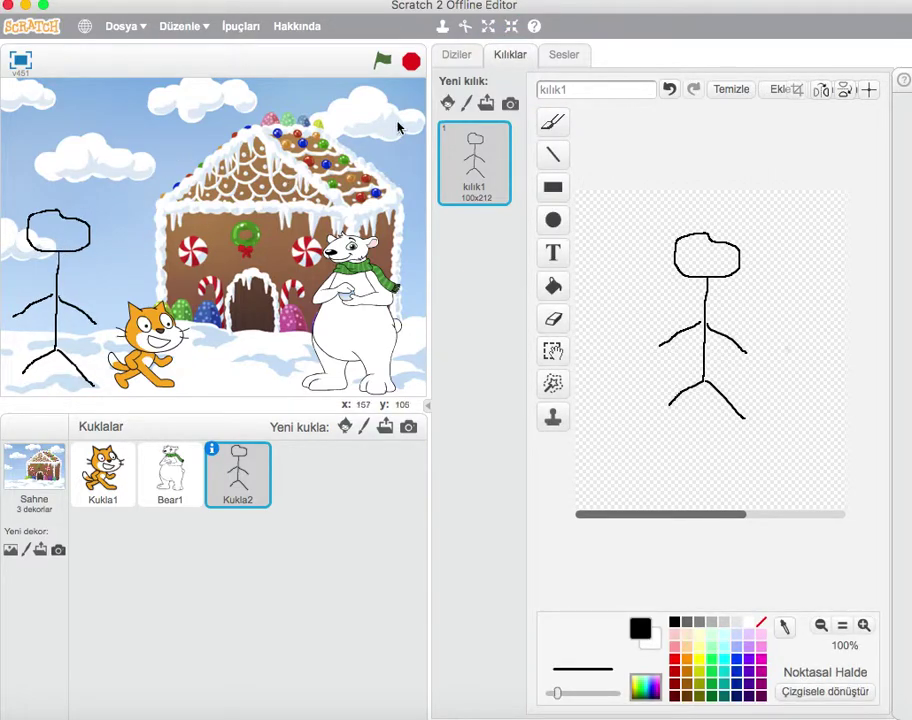
click(511, 28)
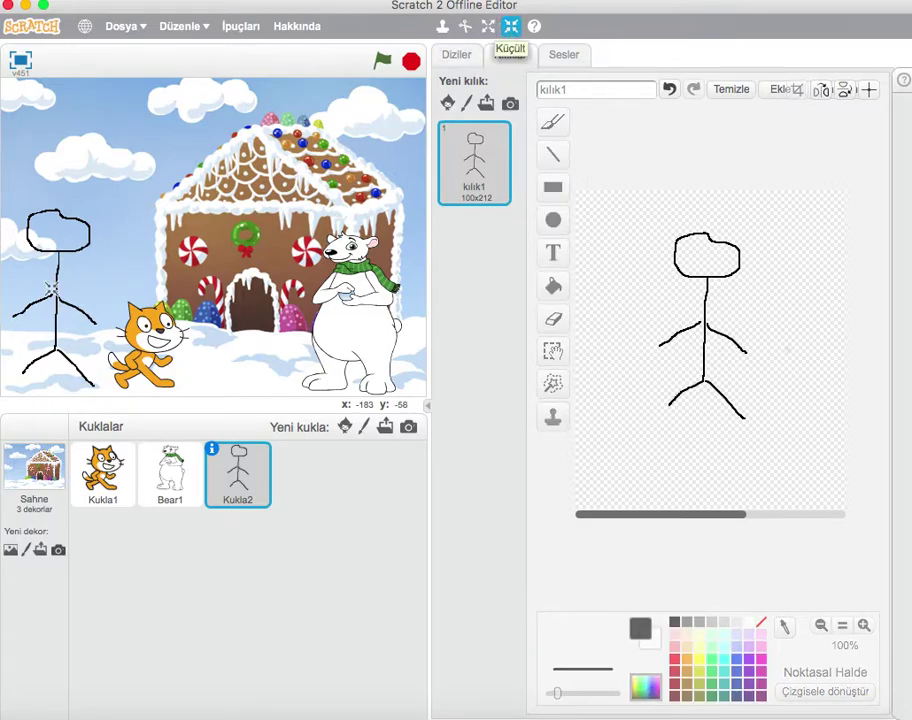
mouse_move(62, 306)
mouse_down()
mouse_move(57, 299)
mouse_move(69, 300)
mouse_up()
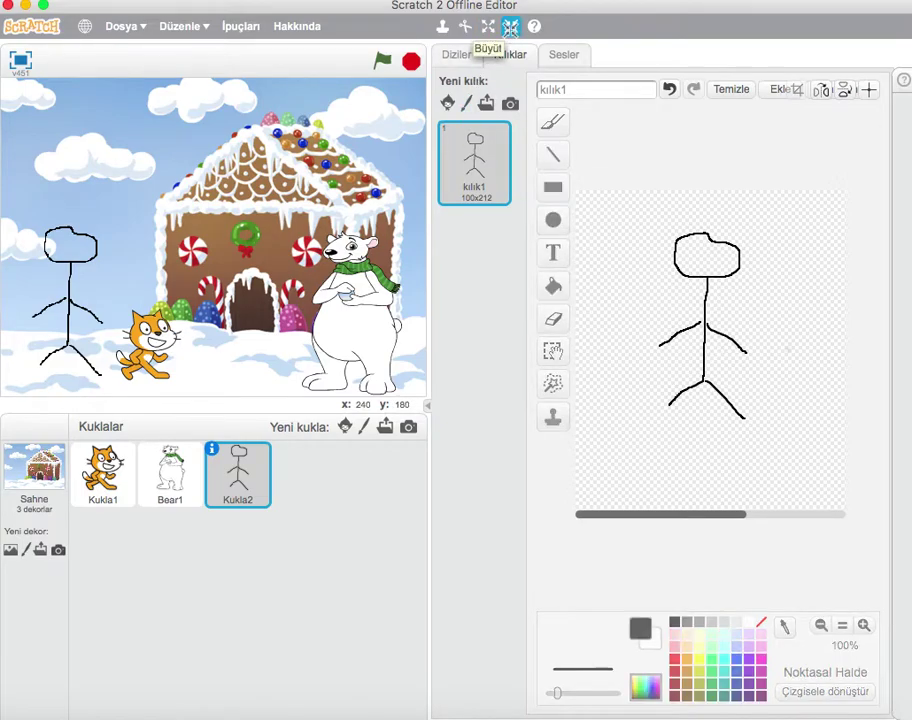
Shrink the bear sprite slightly and move it to the stage's lower-right corner beside the gingerbread house
click(510, 27)
click(350, 335)
click(350, 338)
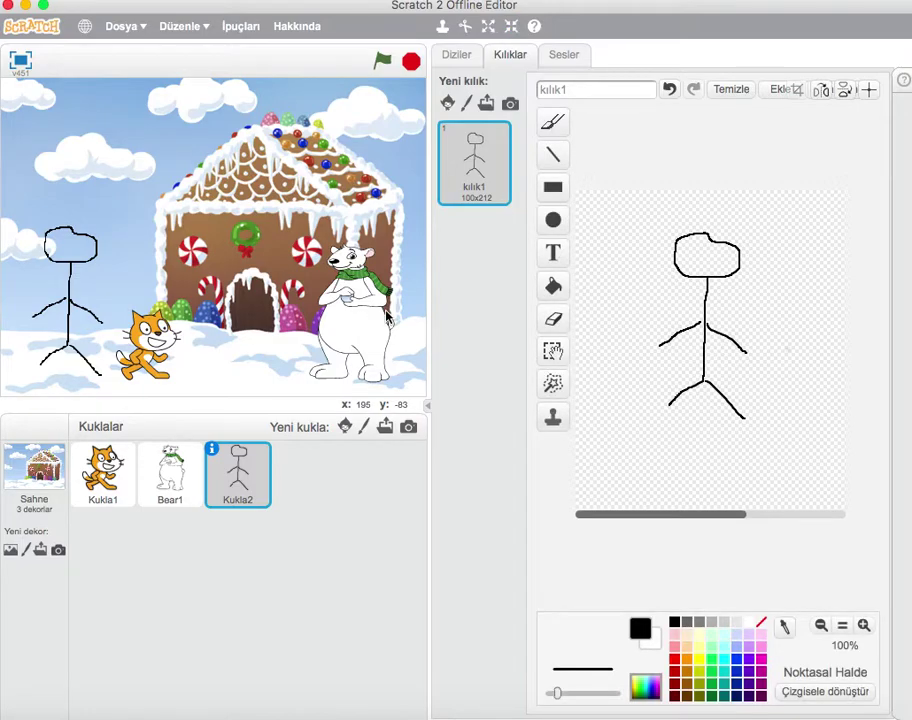
drag(350, 328, 372, 344)
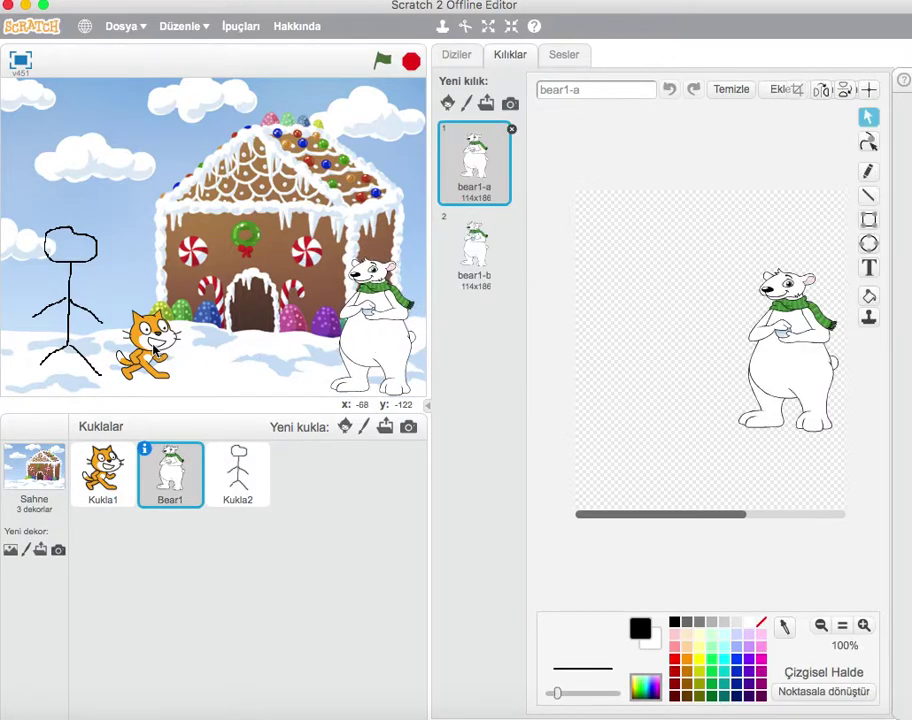
Move the cat sprite in front of the gingerbread house's door and shrink it further
drag(153, 347, 232, 313)
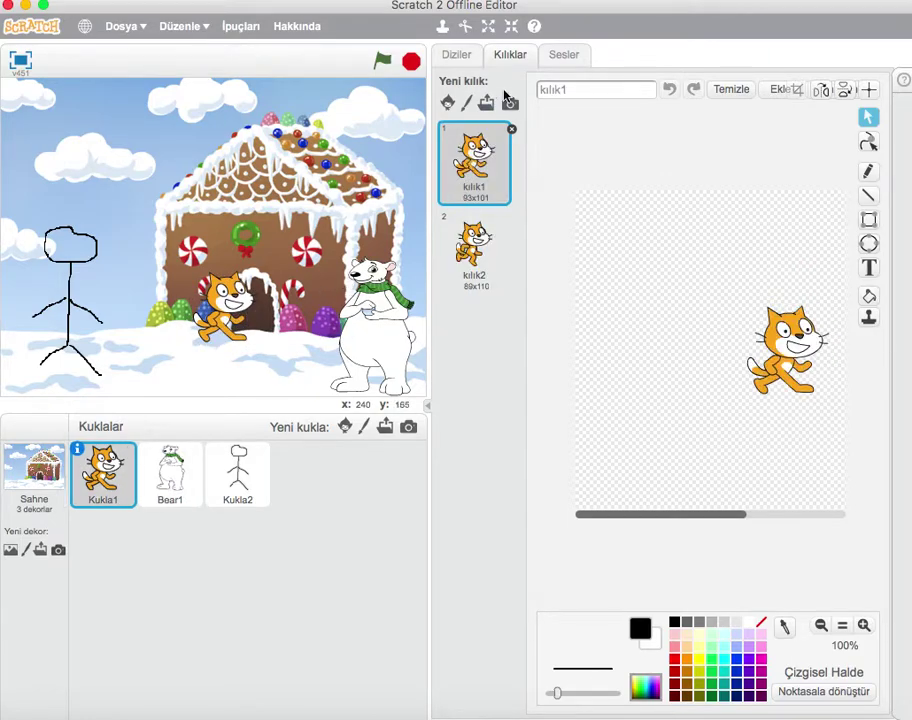
click(511, 26)
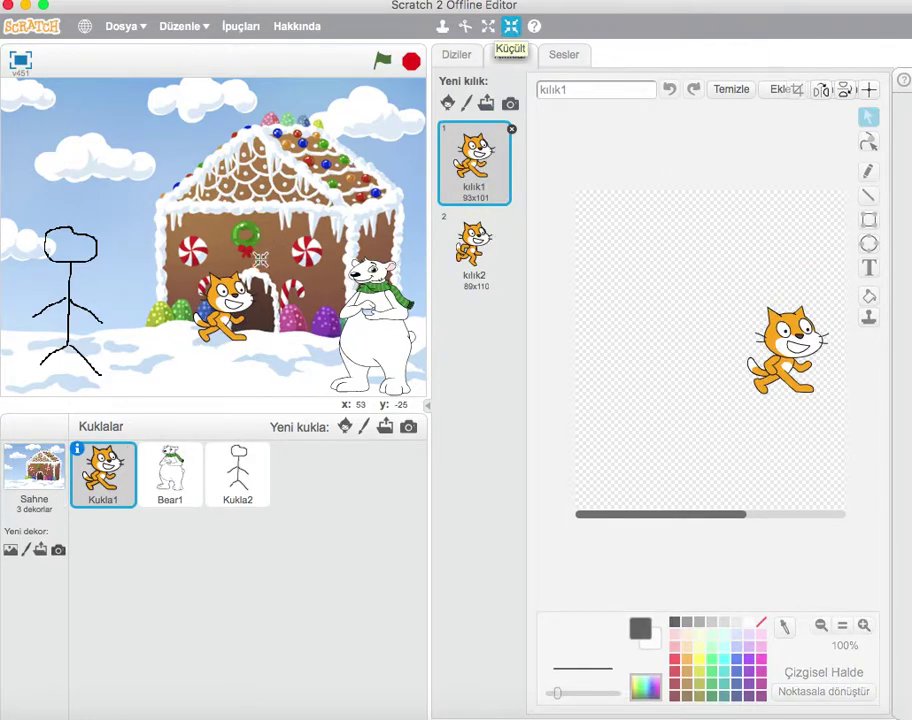
click(227, 306)
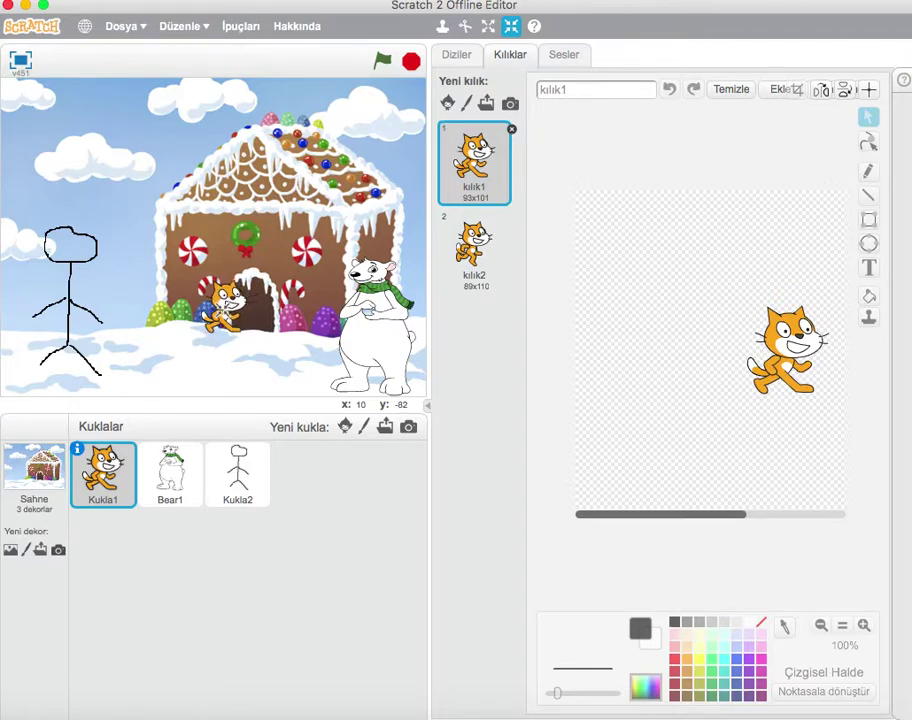
Shrink the cat sprite a little more and place it at the foot of the gingerbread house's doorway
click(227, 306)
click(224, 310)
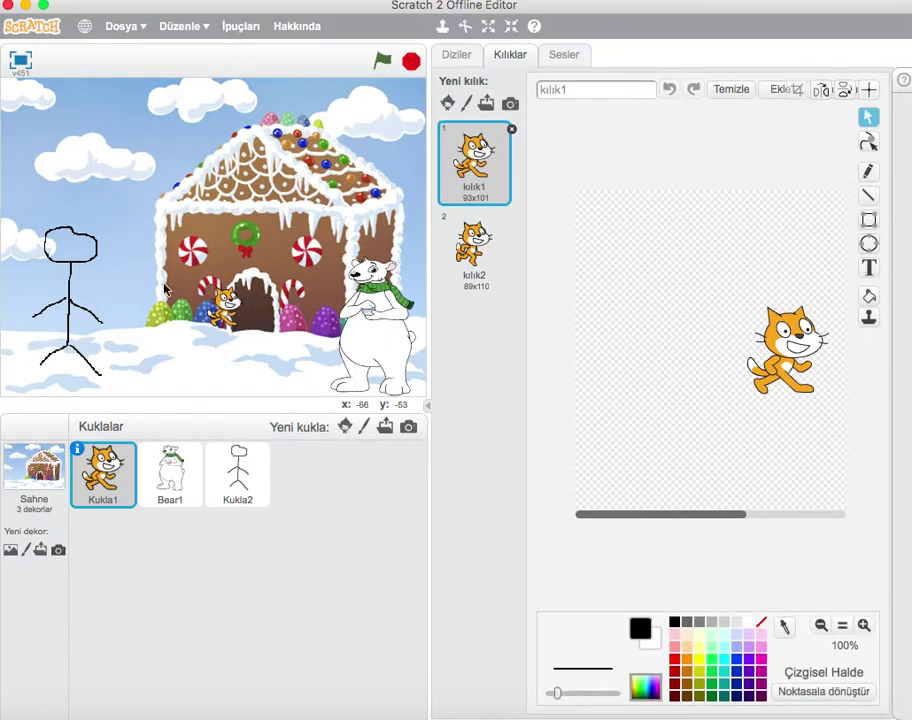
drag(224, 310, 238, 318)
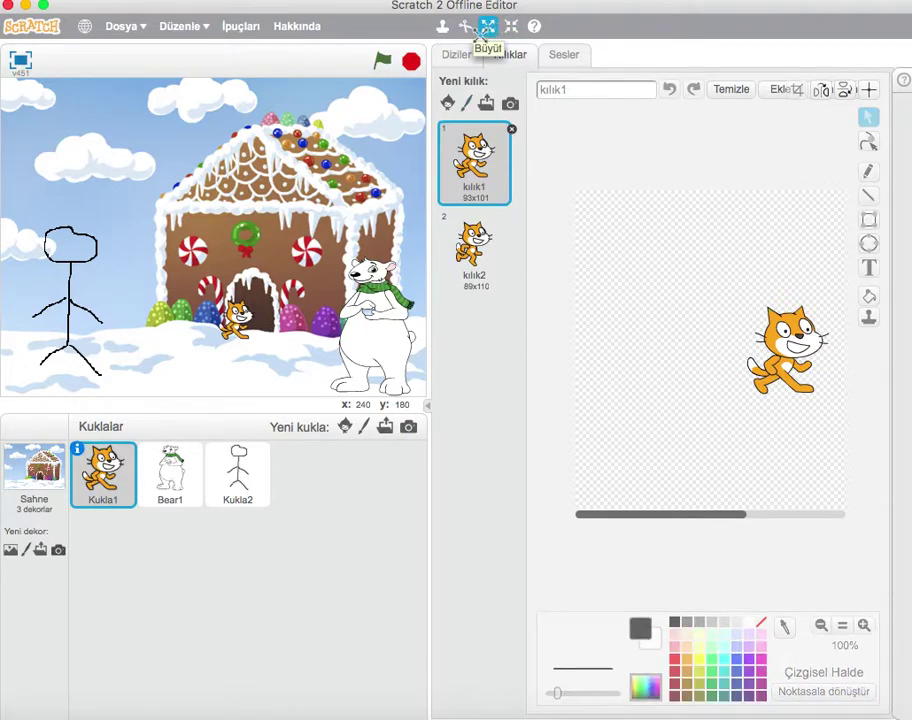
Enlarge the cat sprite in front of the doorway until it stands taller than the door
click(491, 28)
click(232, 320)
click(232, 320)
click(232, 320)
click(232, 320)
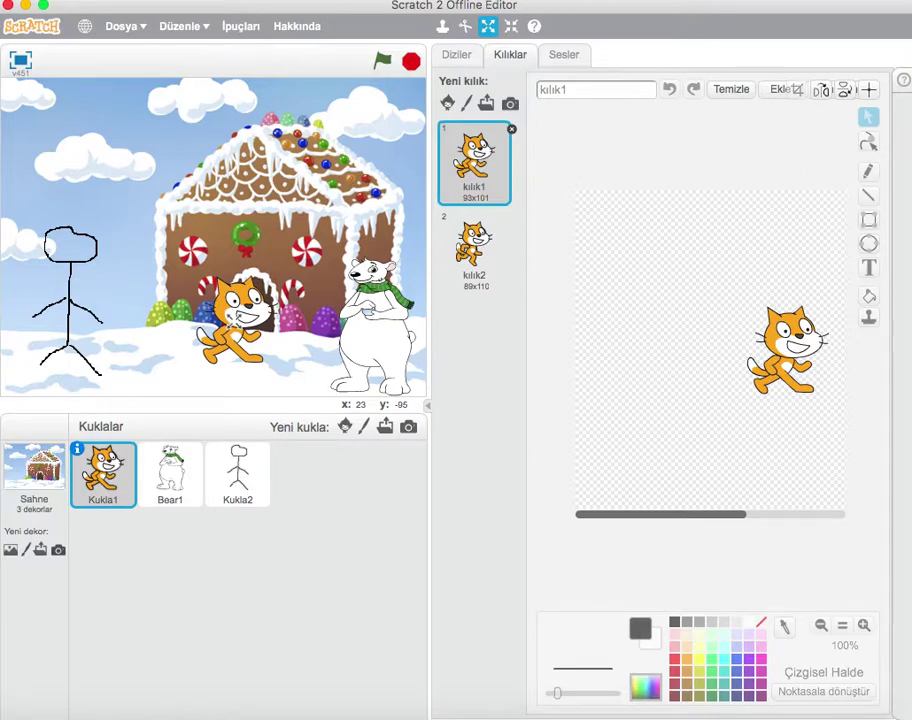
View the script areas and motion blocks of the cat, bear and stick figure sprites, and compare them with the stage's
click(456, 57)
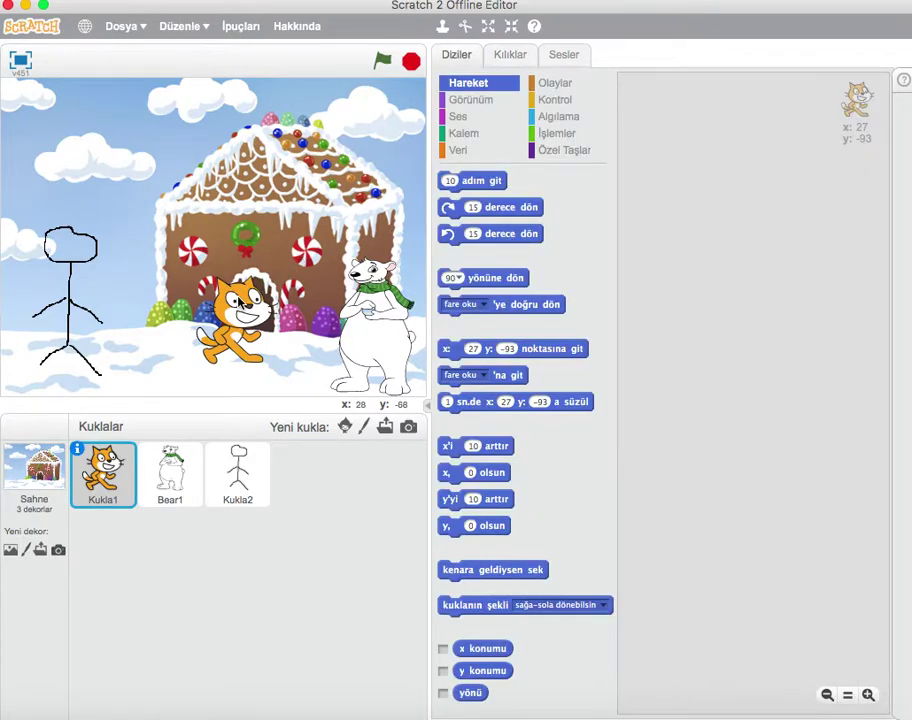
click(170, 474)
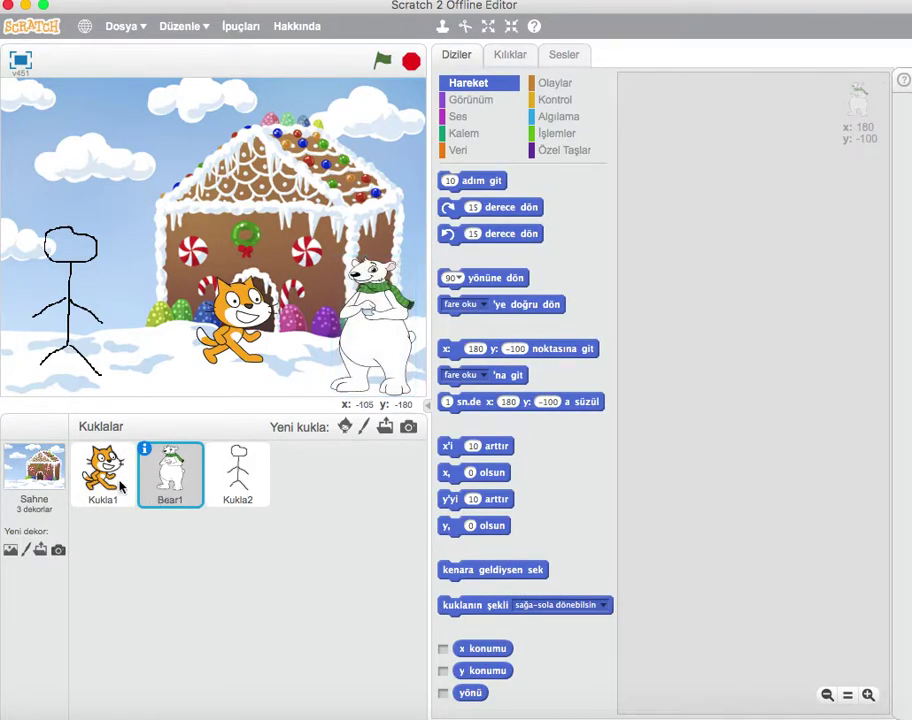
click(117, 484)
click(170, 474)
click(238, 472)
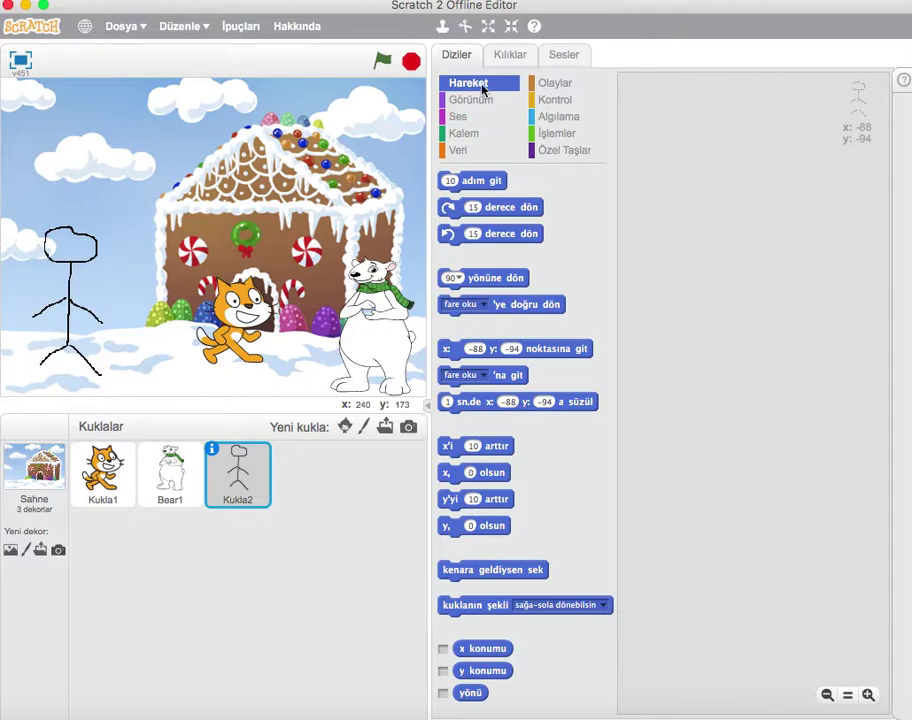
click(34, 462)
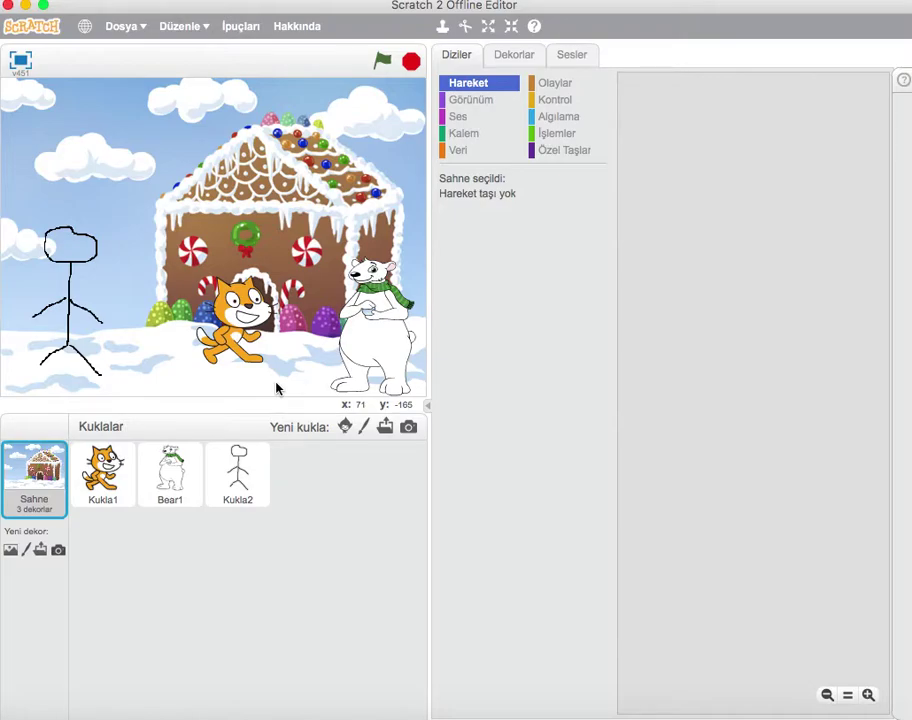
click(106, 474)
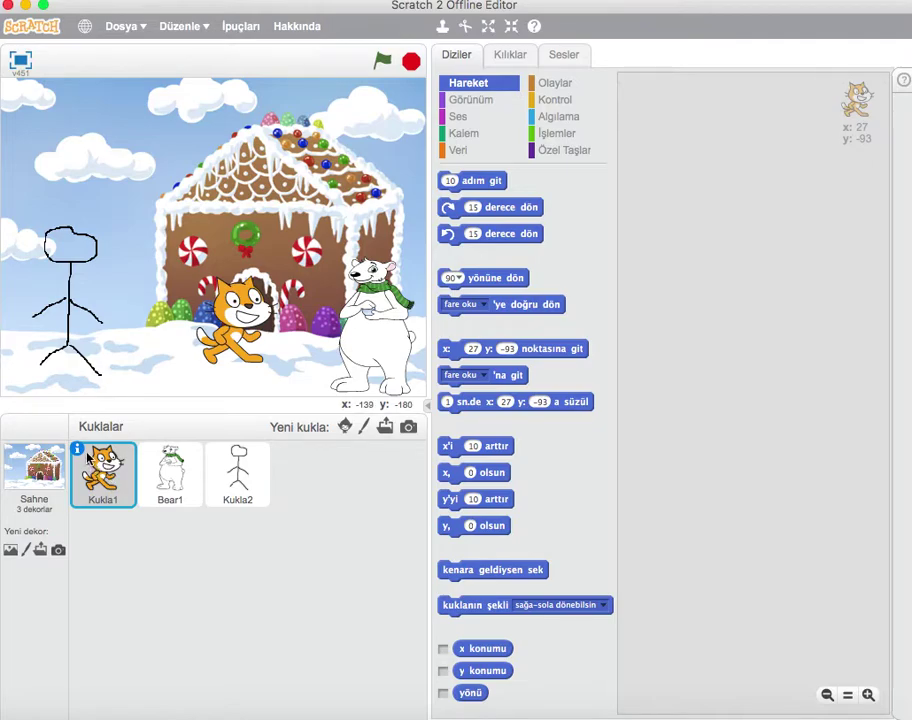
Select the stick figure sprite Kukla2 in the sprite list and open its available actions
click(242, 480)
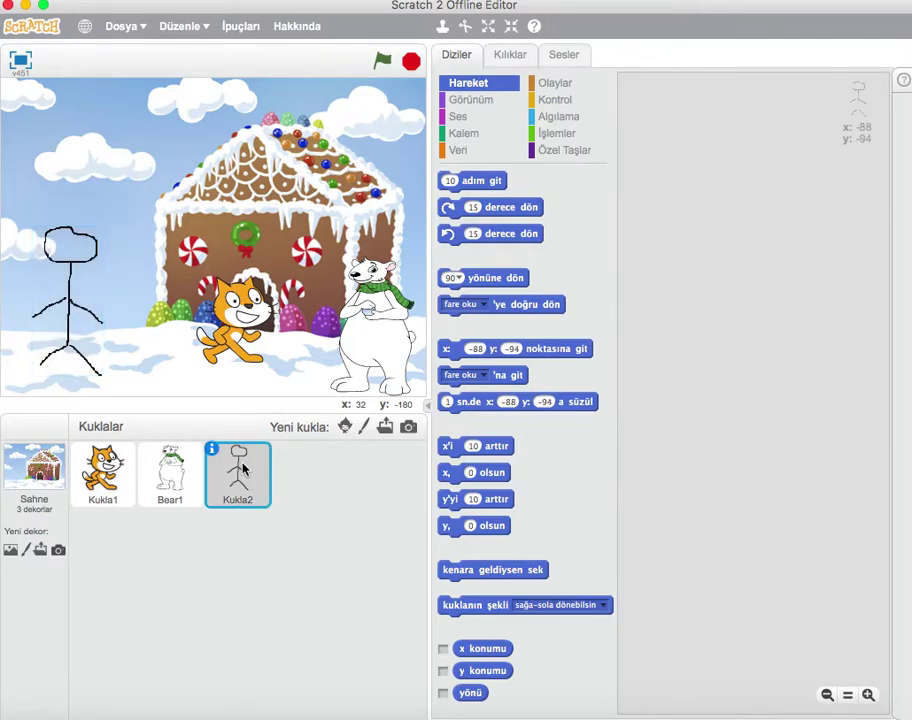
right_click(246, 470)
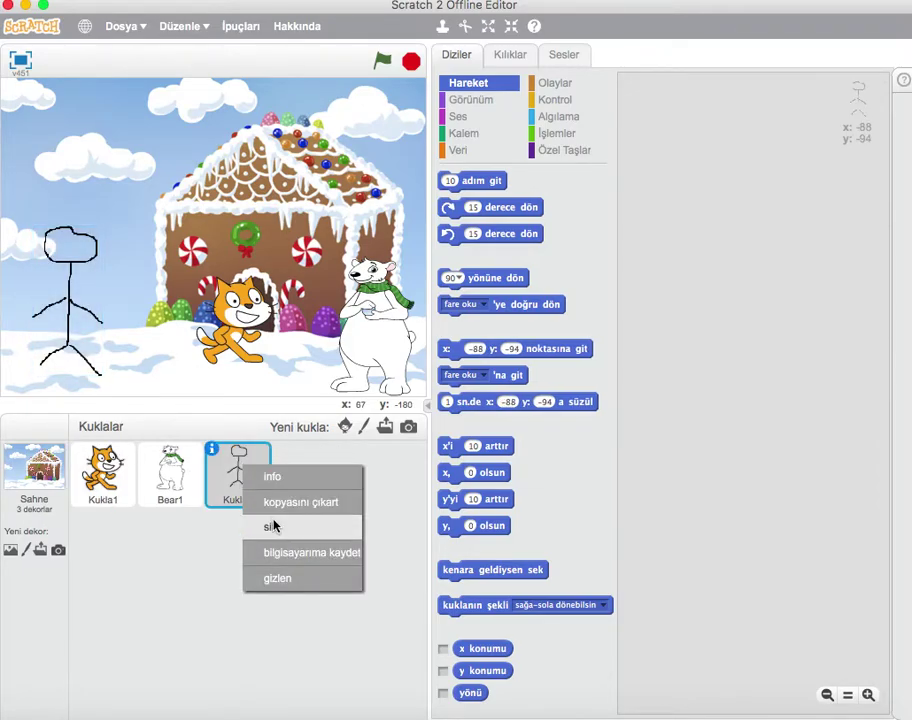